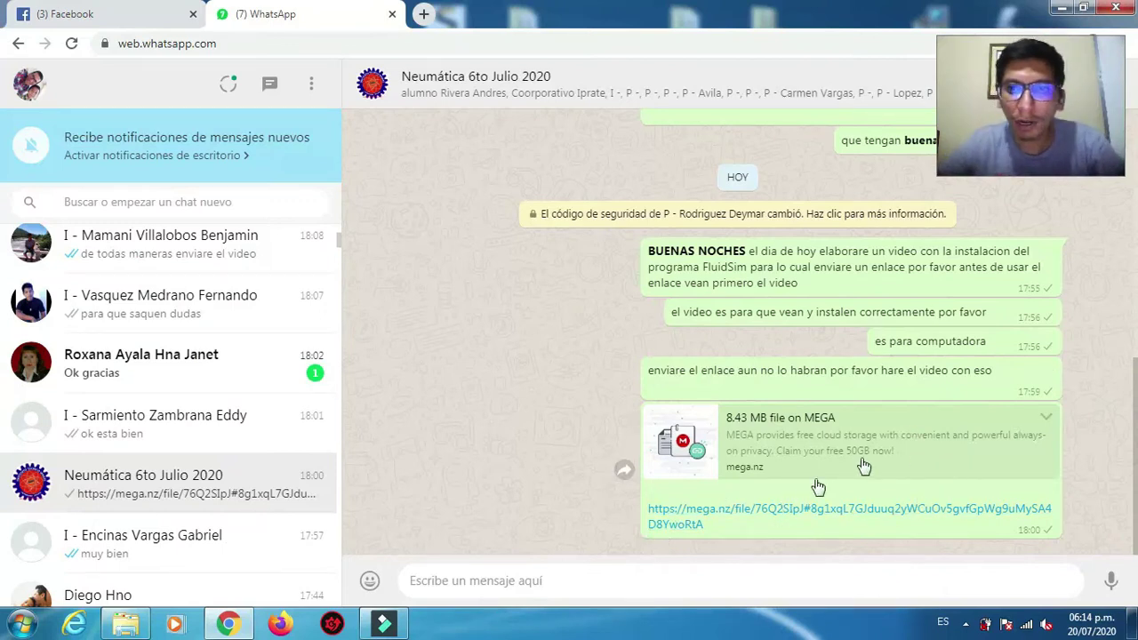
# Open the MEGA link shared in the Neumática 6to Julio 2020 chat and download FluidSIM3.6_Full-By_Mexakin.rar
pyautogui.click(753, 509)
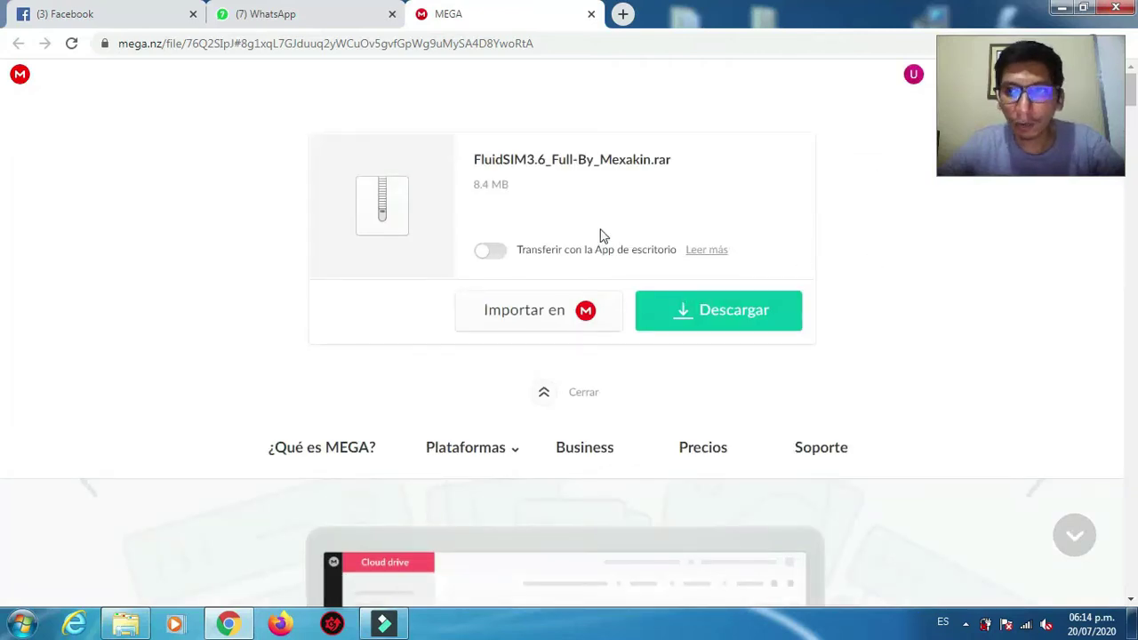
pyautogui.click(716, 319)
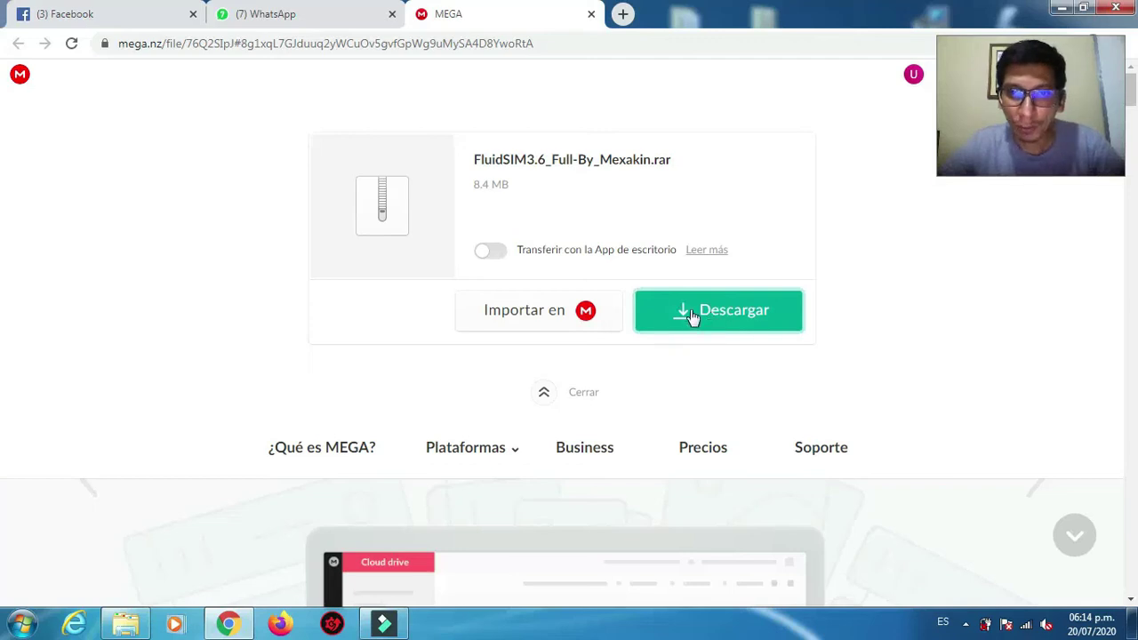
pyautogui.click(692, 319)
pyautogui.scroll(-4, 579, 261)
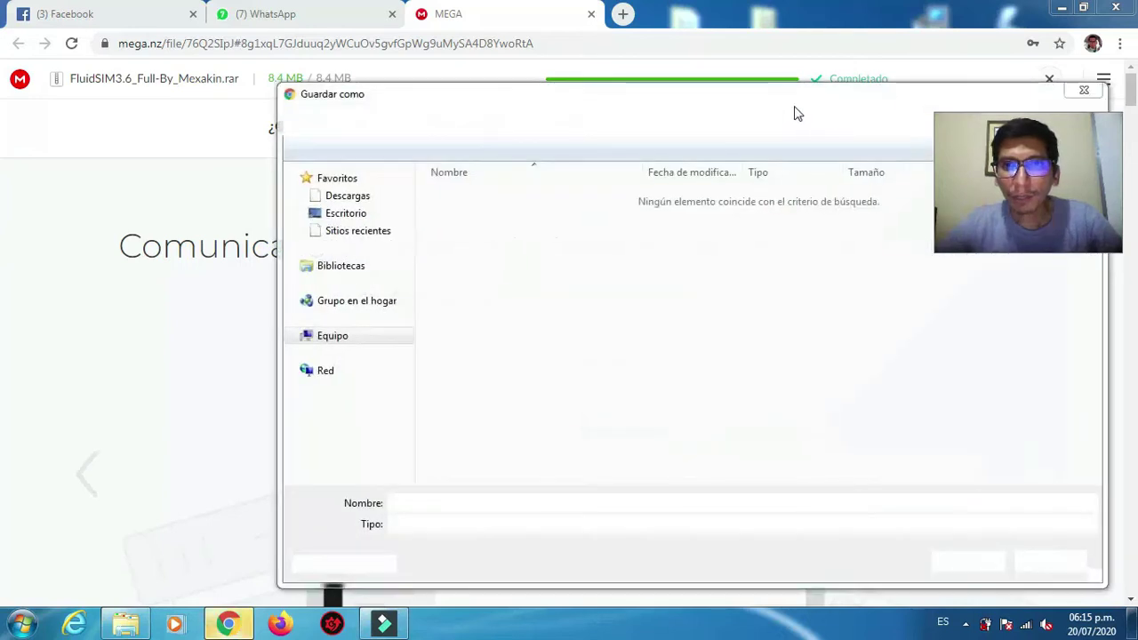
# Save the FluidSIM3.6_Full-By_Mexakin archive in the Descargas folder
pyautogui.moveTo(785, 98); pyautogui.dragTo(540, 73)
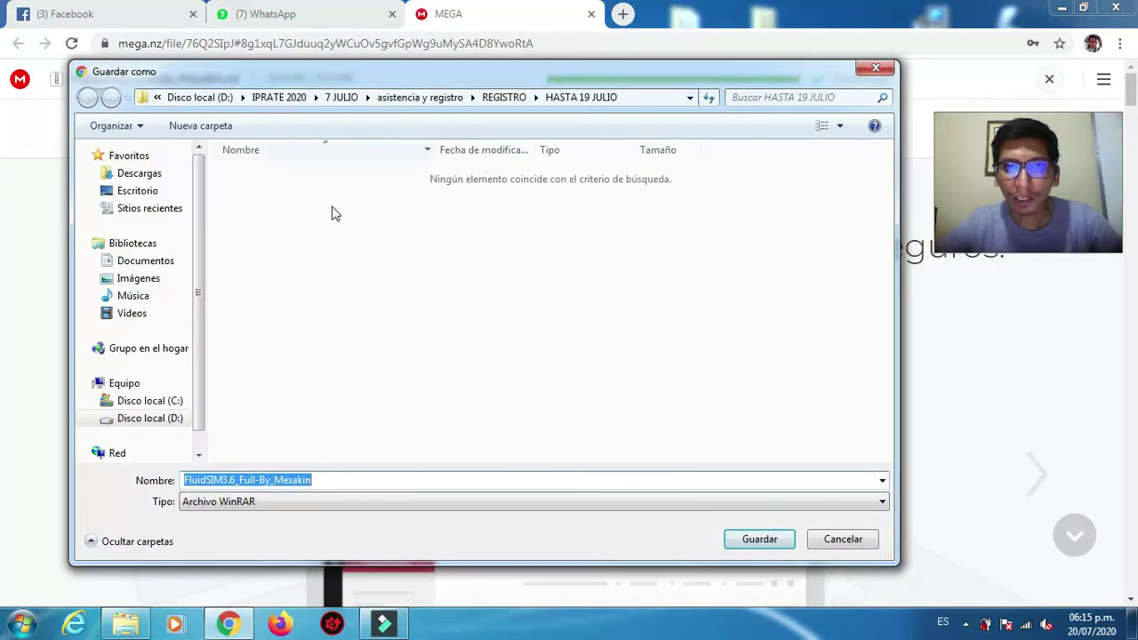
pyautogui.moveTo(636, 76)
pyautogui.mouseDown()
pyautogui.moveTo(636, 143)
pyautogui.moveTo(632, 71)
pyautogui.mouseUp()
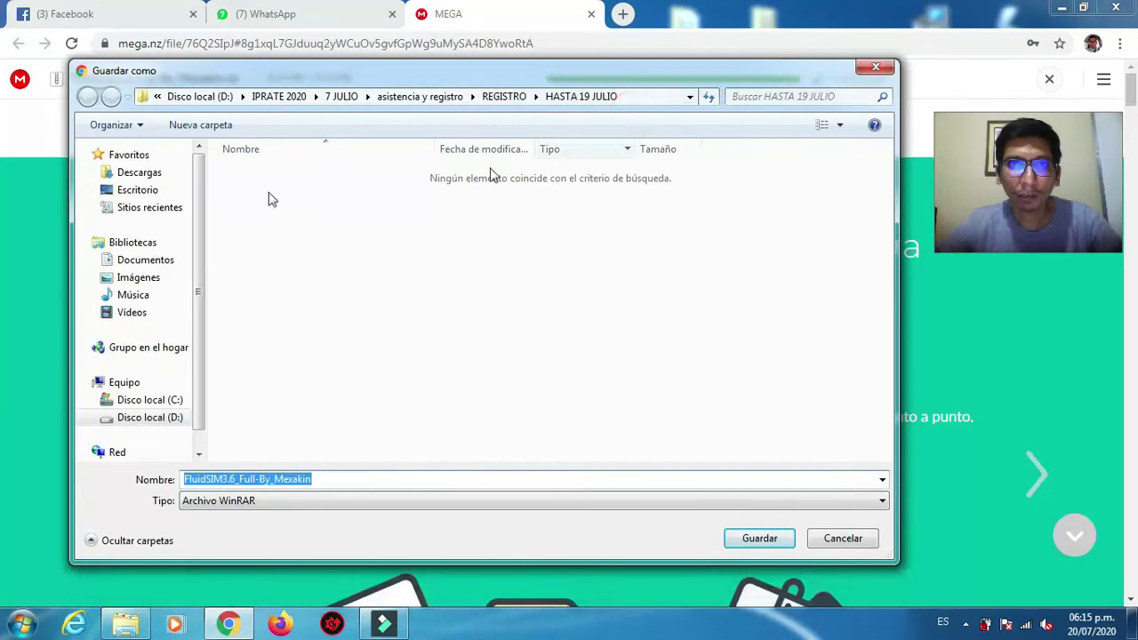
pyautogui.click(135, 177)
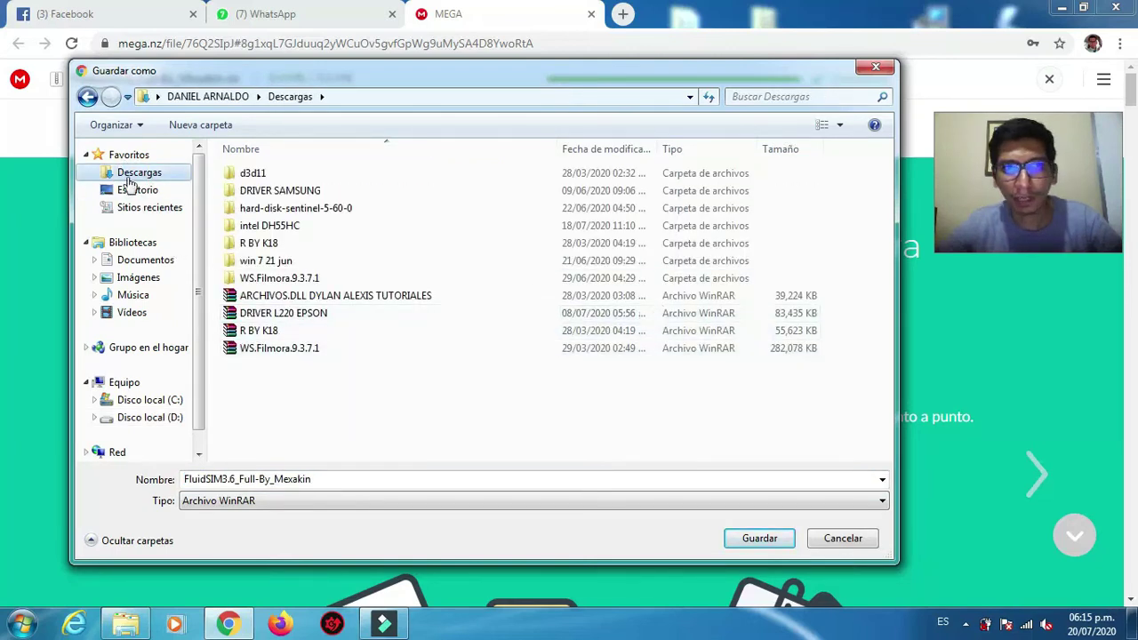
pyautogui.click(760, 539)
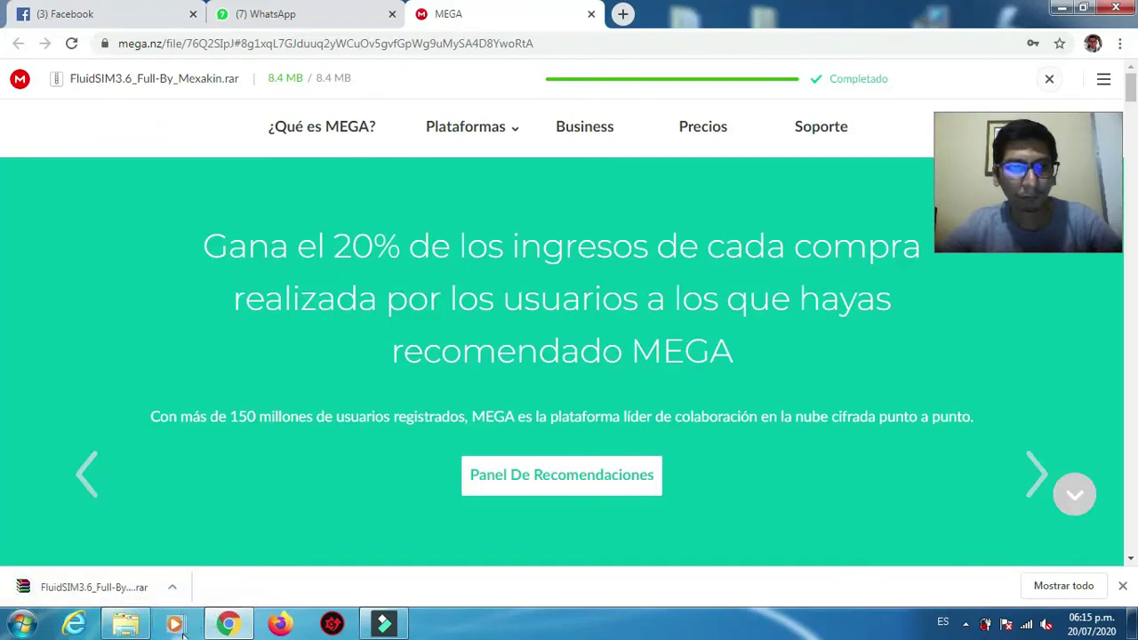
# Show the downloaded FluidSIM archive in its folder and open it in WinRAR
pyautogui.click(172, 589)
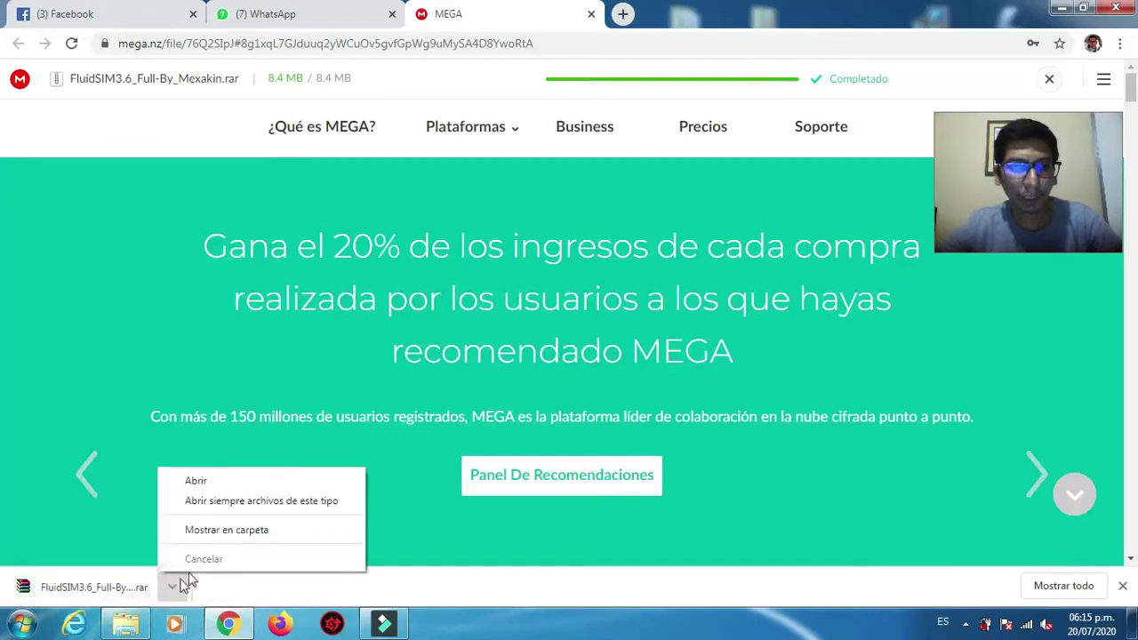
pyautogui.click(215, 531)
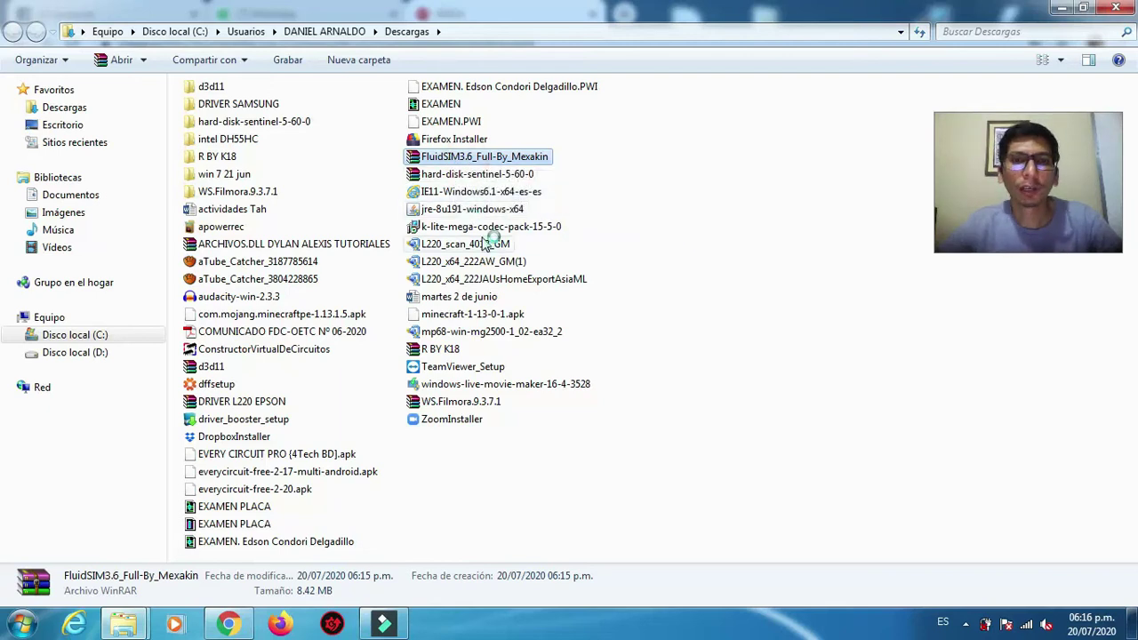
pyautogui.press('Return')
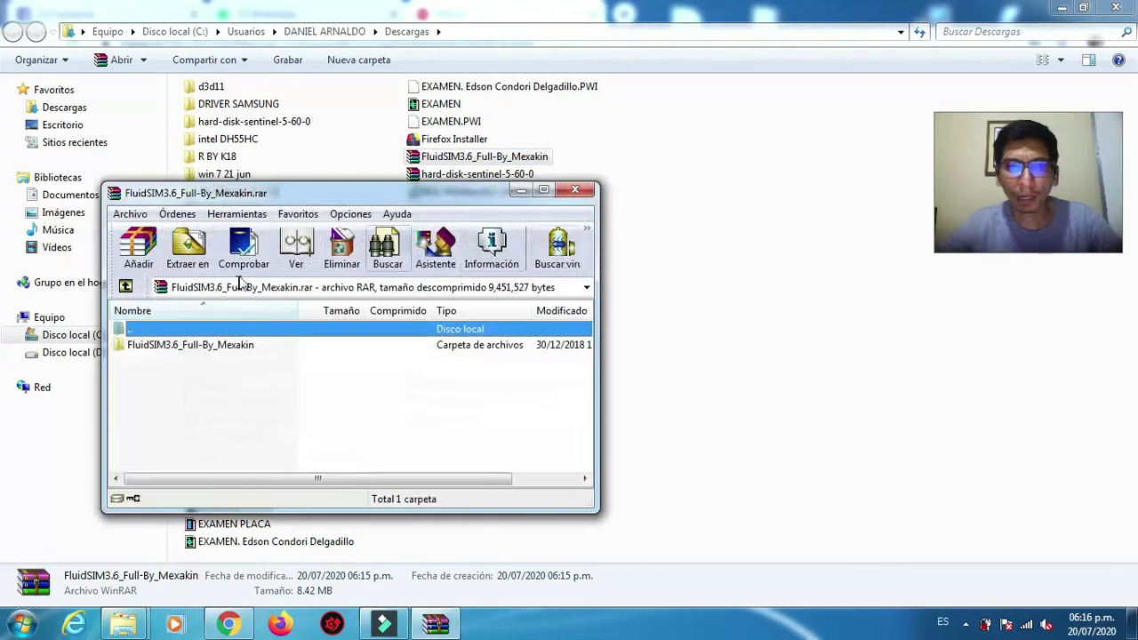
# Extract the archive to a FluidSIM3.6_Full-By_Mexakin folder inside Downloads using the default options, and close the WinRAR window
pyautogui.moveTo(169, 193); pyautogui.dragTo(219, 188)
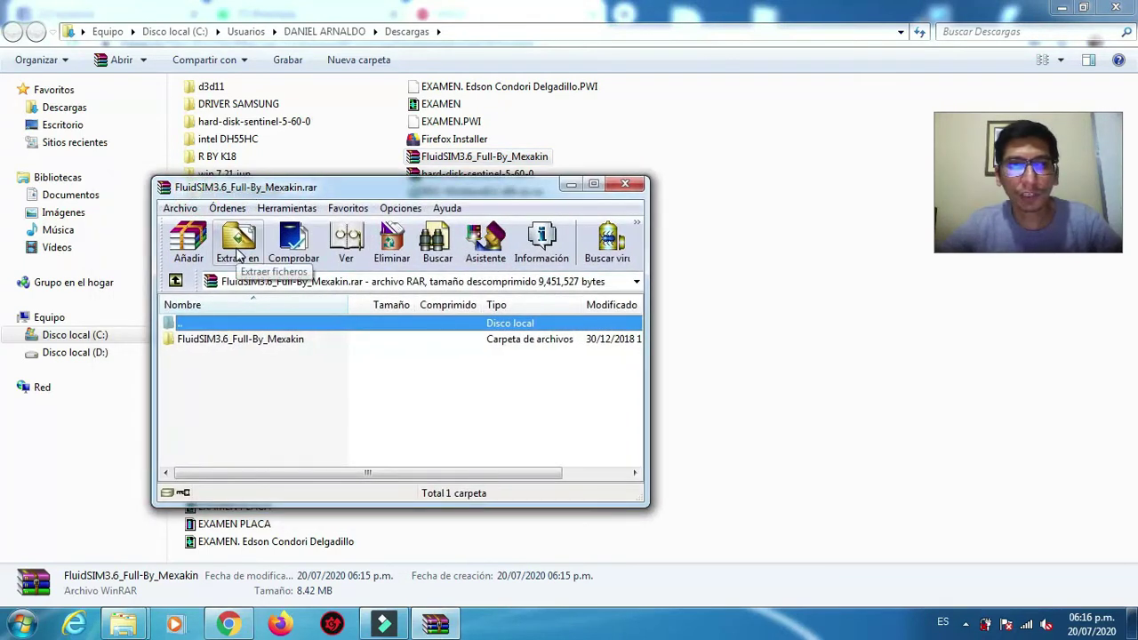
pyautogui.click(238, 247)
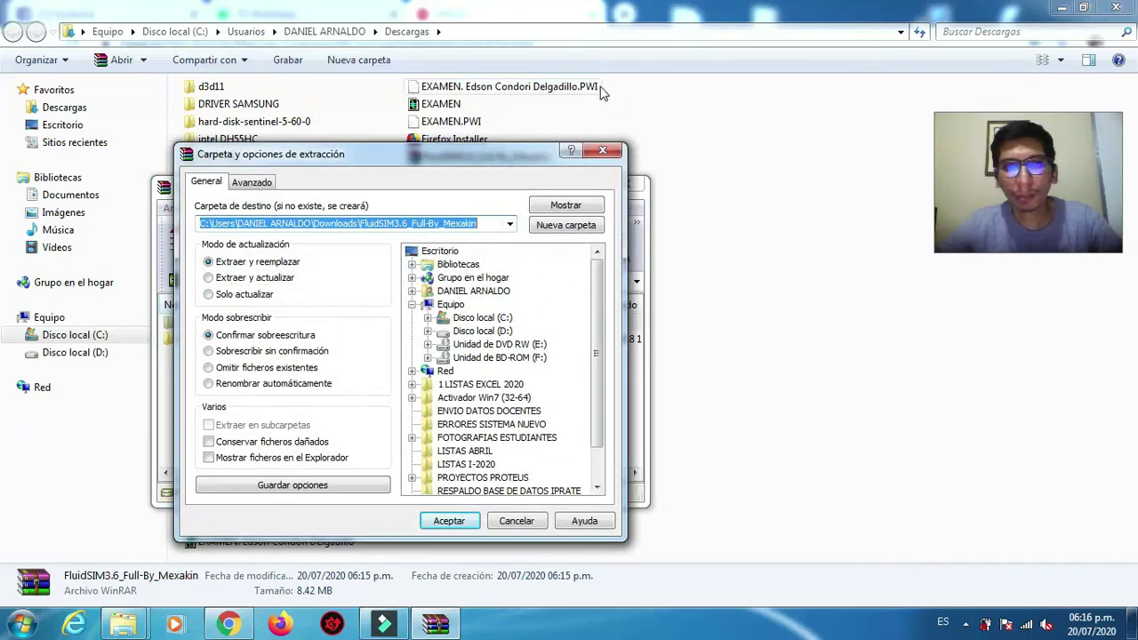
pyautogui.click(450, 522)
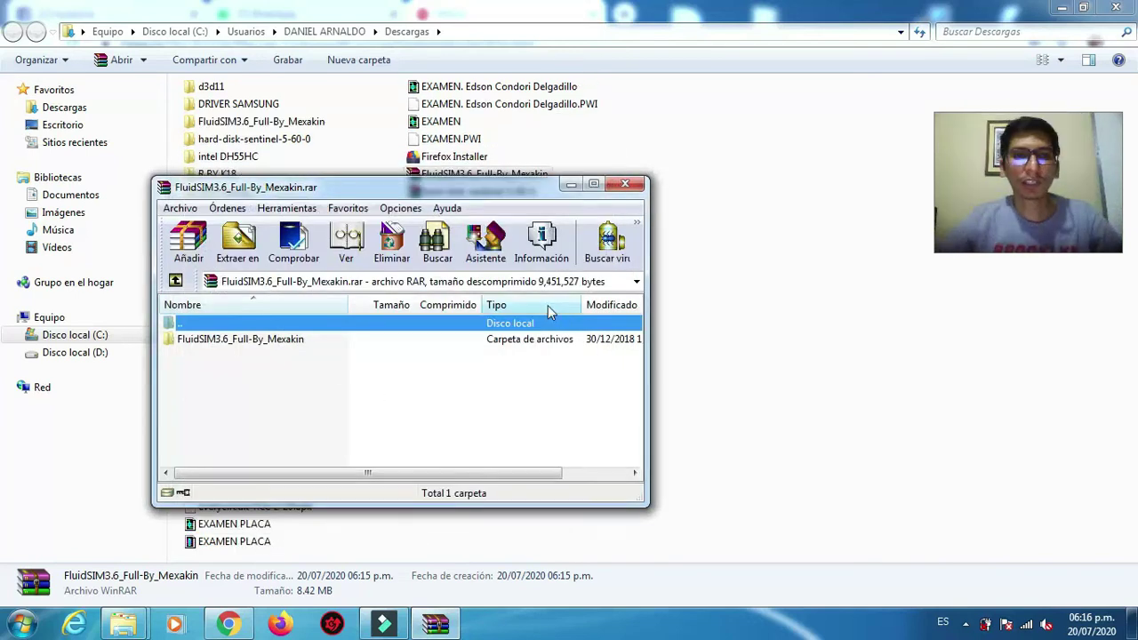
pyautogui.click(627, 185)
pyautogui.click(790, 342)
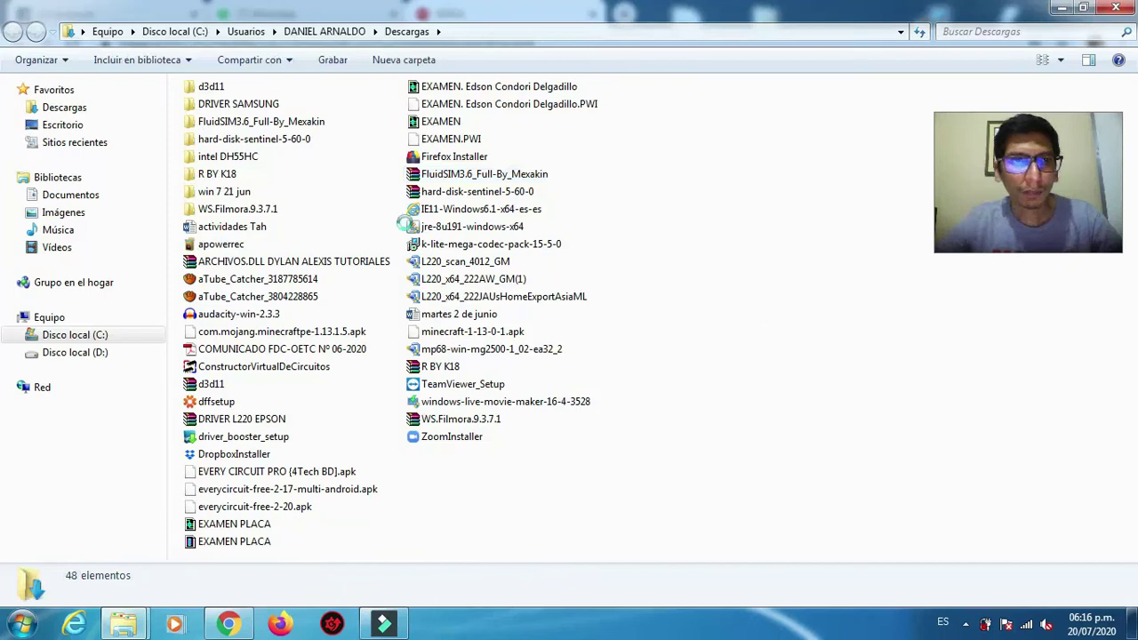
# Open the extracted FluidSIM3.6_Full-By_Mexakin folder and its nested subfolders down to the one containing the installers
pyautogui.rightClick(719, 339)
pyautogui.click(488, 178)
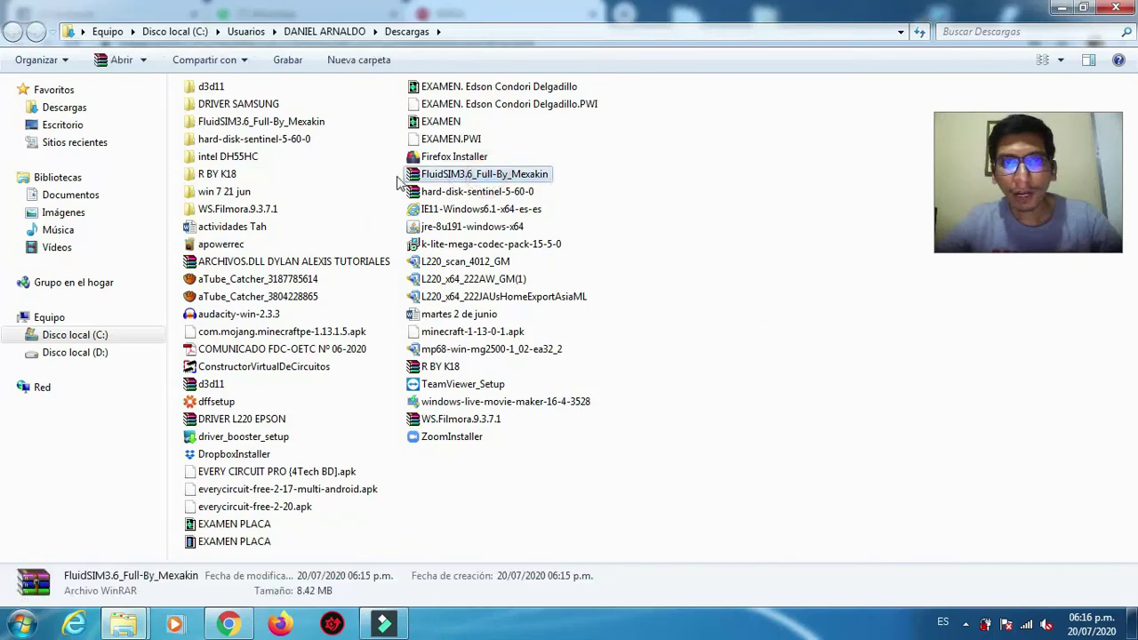
pyautogui.click(249, 123)
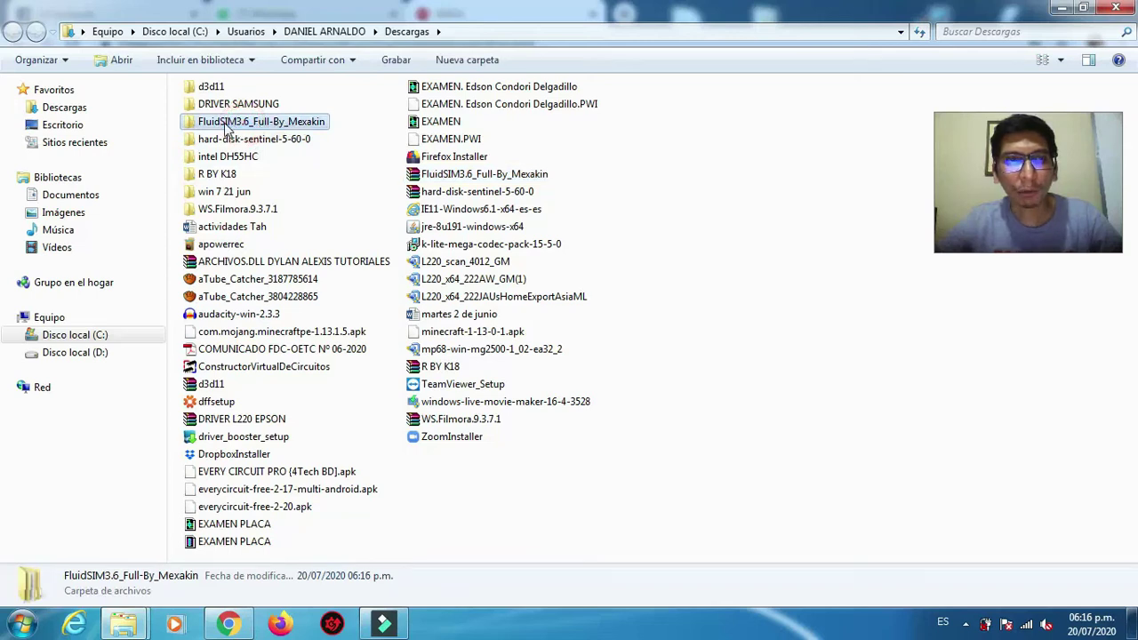
pyautogui.doubleClick(219, 123)
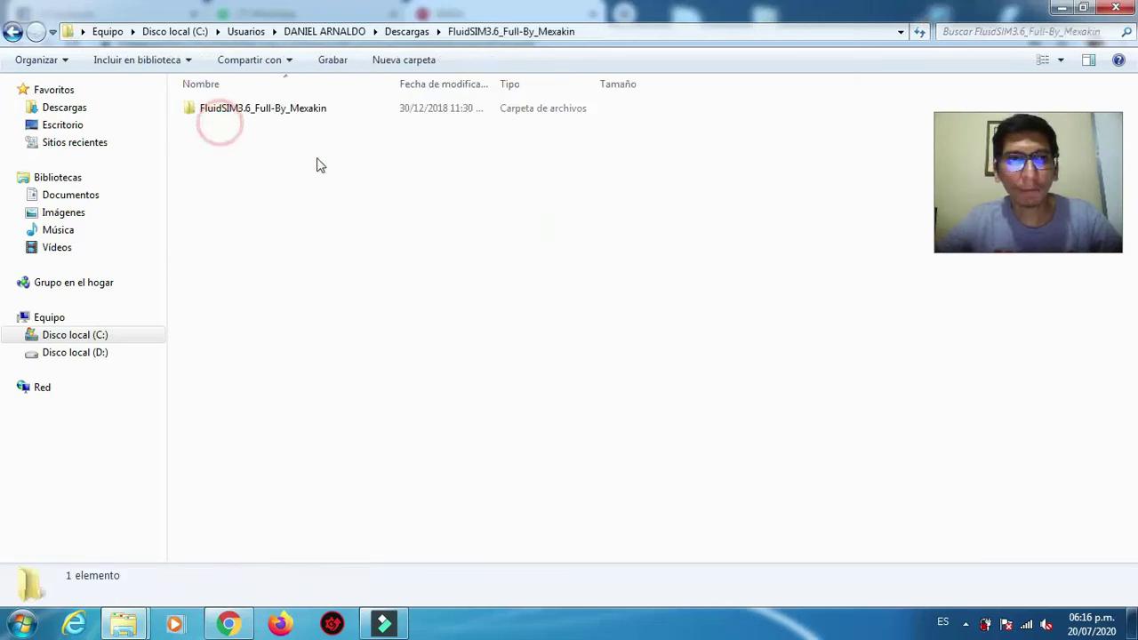
pyautogui.doubleClick(286, 116)
pyautogui.click(298, 115)
pyautogui.doubleClick(298, 112)
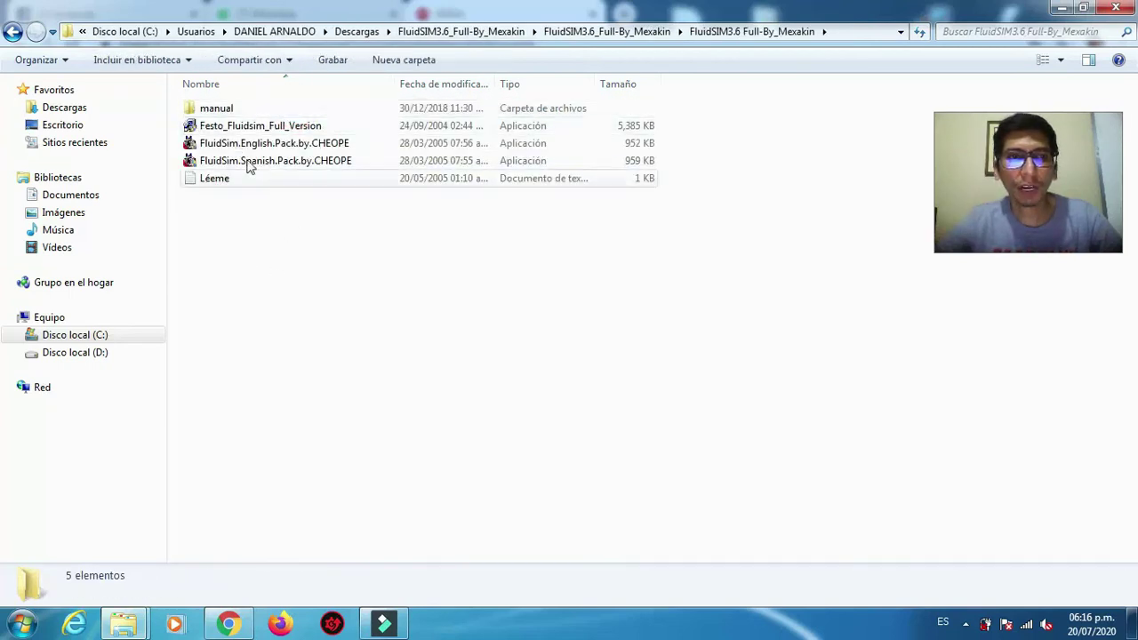
# Install Festo_Fluidsim_Full_Version into C:\Program Files (x86)\Festo Fluidsim with a desktop icon, and launch the program on finishing
pyautogui.click(233, 128)
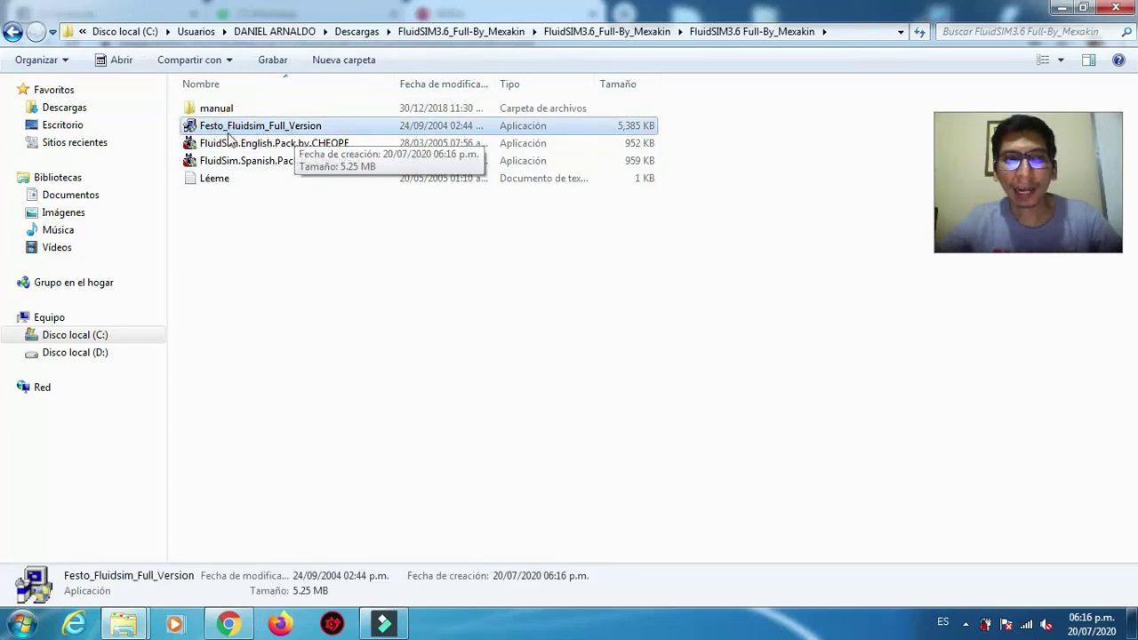
pyautogui.doubleClick(289, 127)
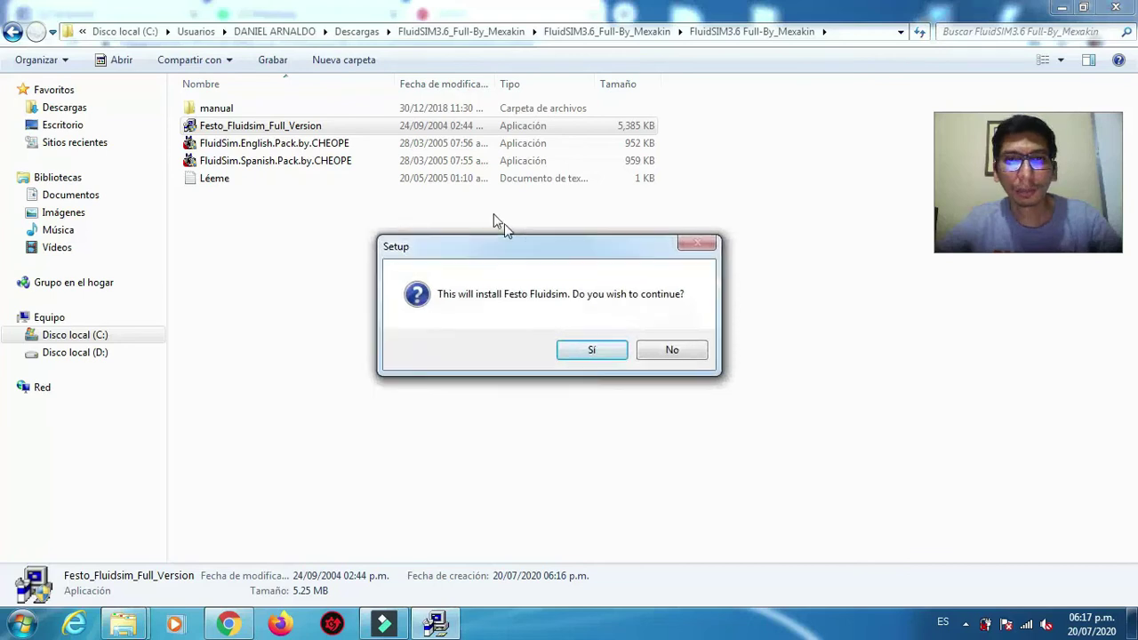
pyautogui.click(540, 312)
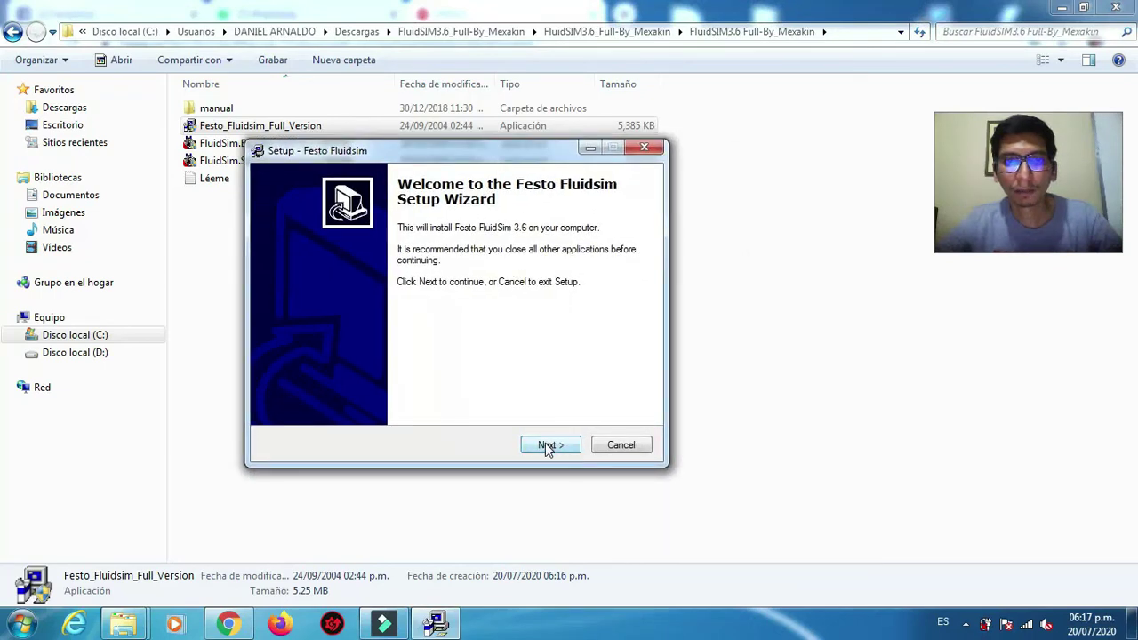
pyautogui.click(547, 445)
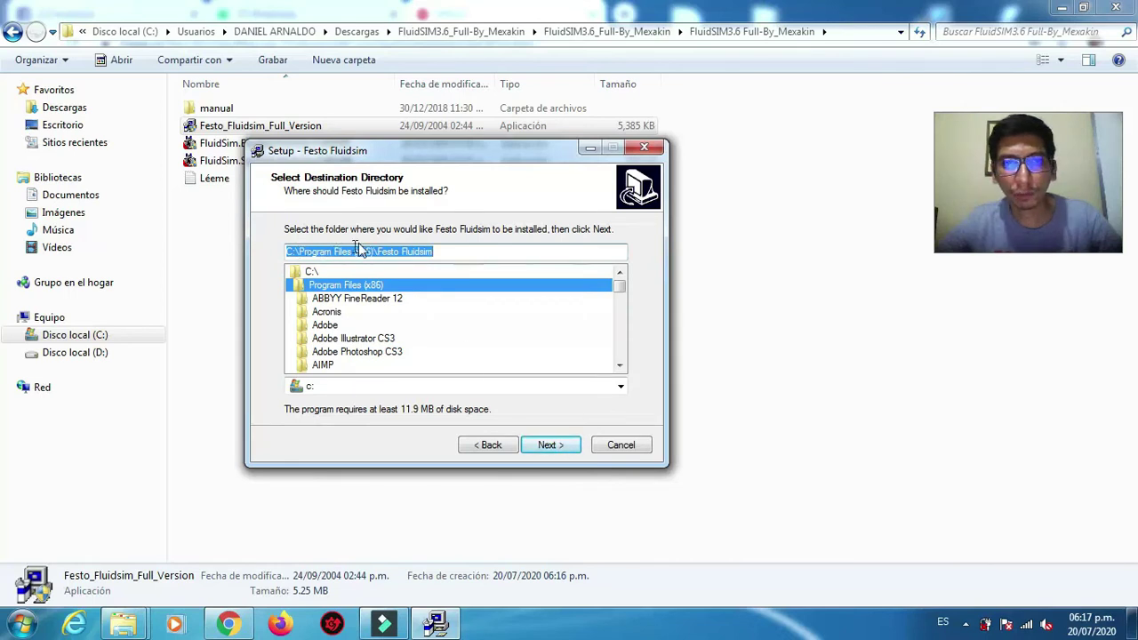
pyautogui.click(549, 445)
pyautogui.click(560, 449)
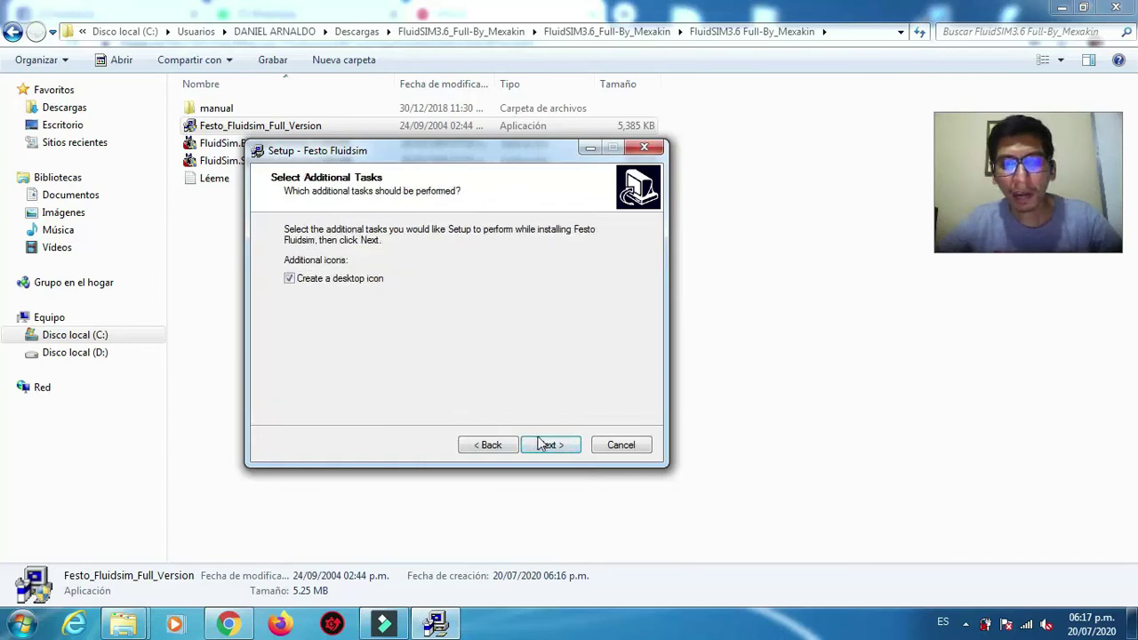
pyautogui.click(552, 452)
pyautogui.click(553, 445)
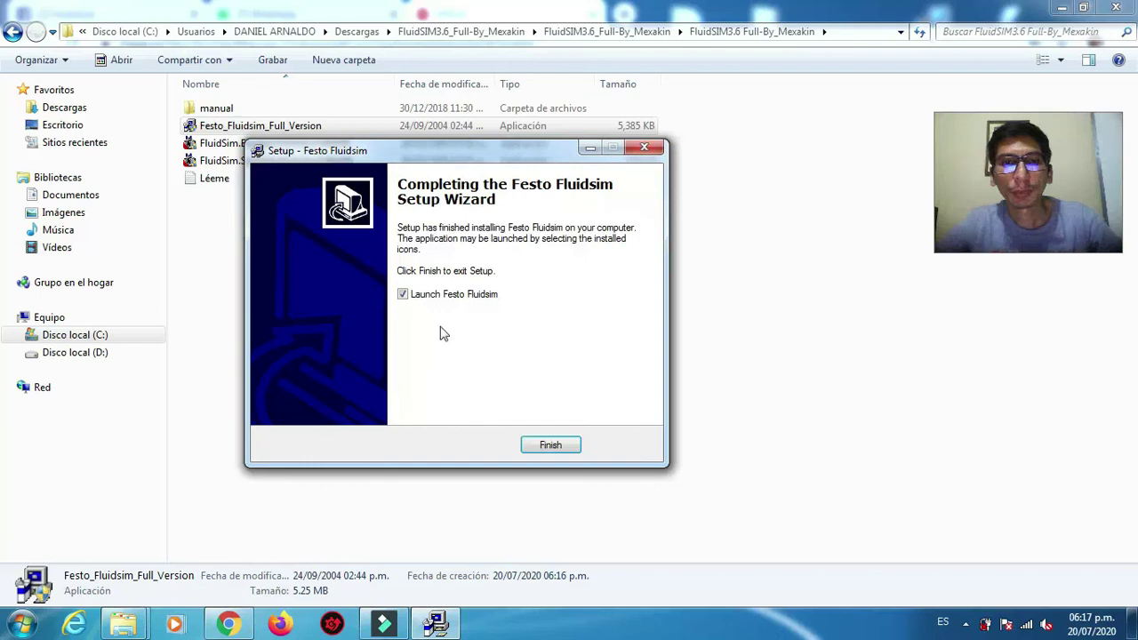
pyautogui.click(554, 445)
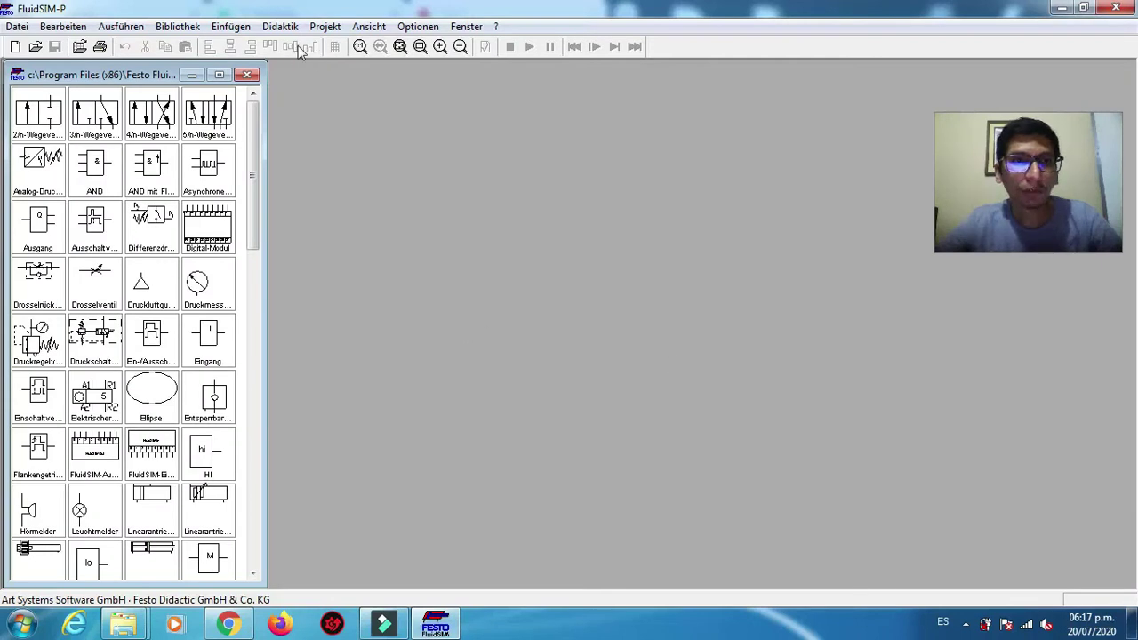
# Look through the German-language menus of FluidSIM-P to check the interface language, and close the program
pyautogui.click(19, 26)
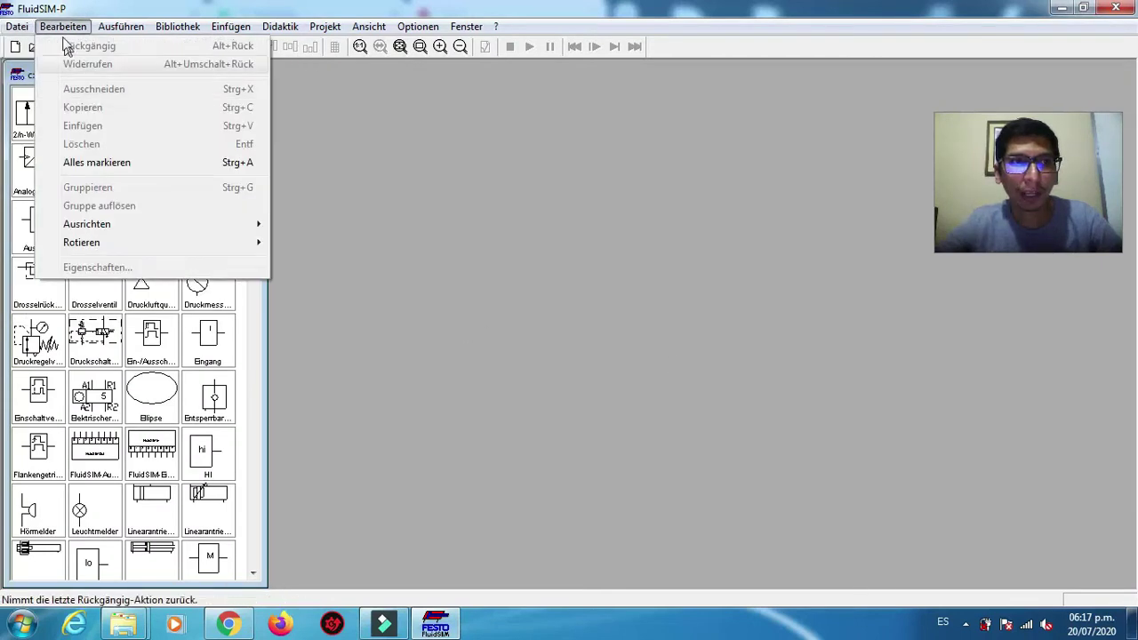
pyautogui.moveTo(71, 34)
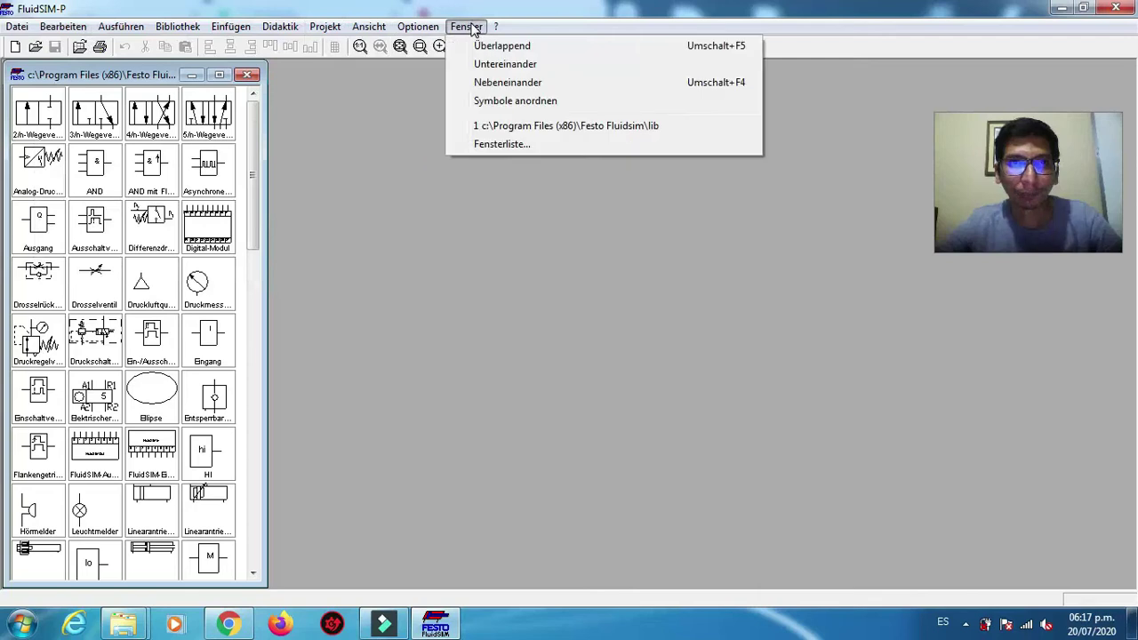
pyautogui.moveTo(259, 32)
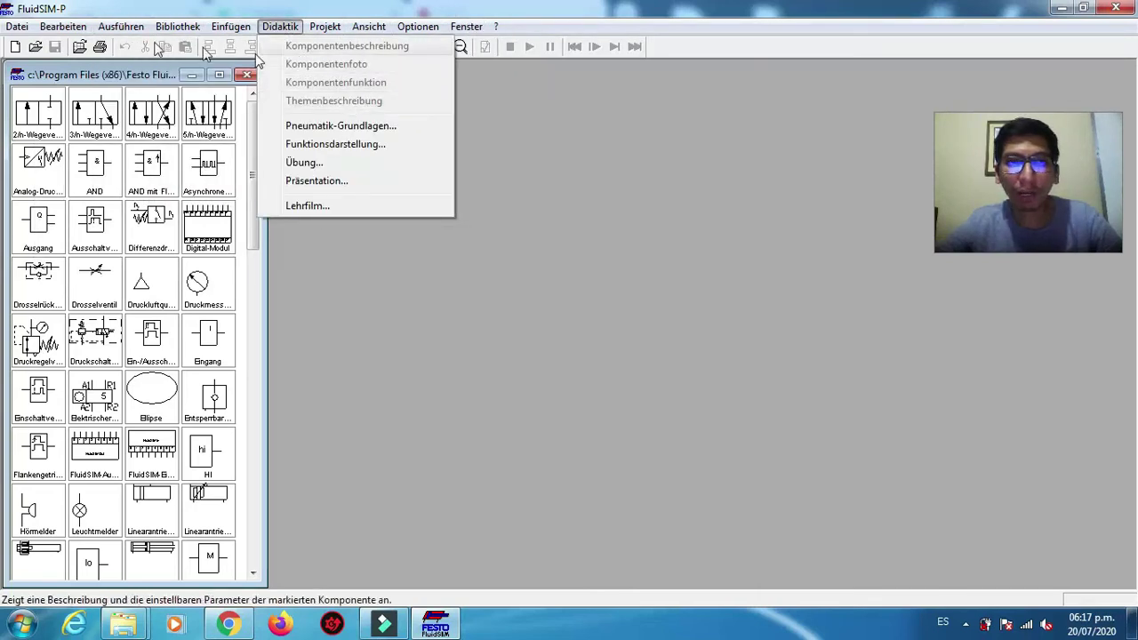
pyautogui.click(1117, 9)
pyautogui.click(644, 393)
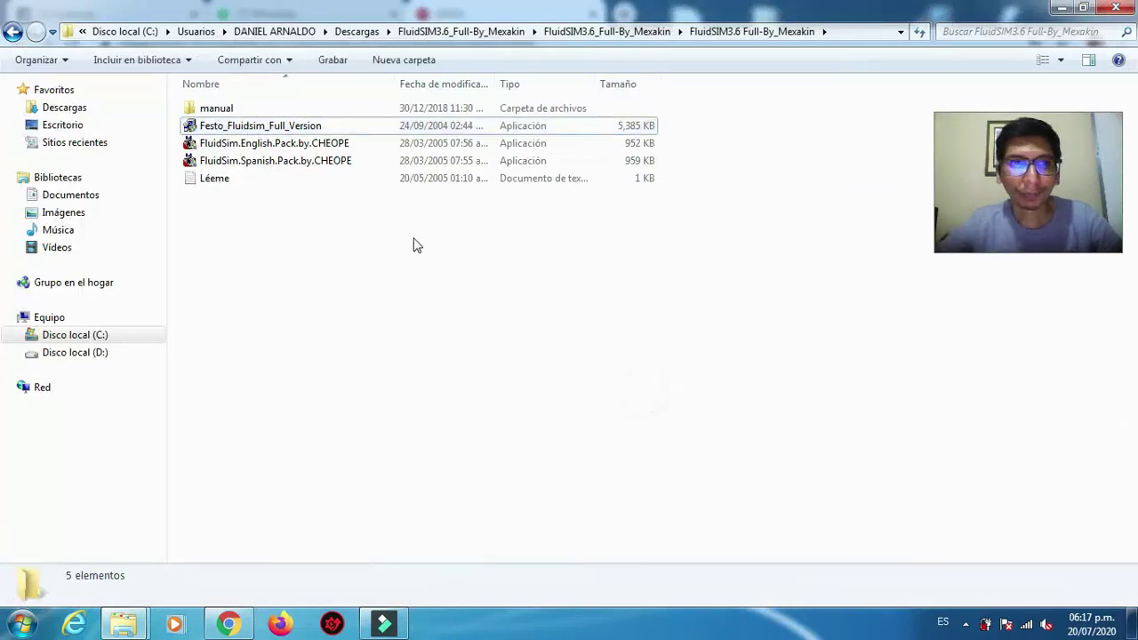
# Run FluidSim.Spanish.Pack.by.CHEOPE and install the Spanish language pack into C:\Program Files (x86)\Festo Fluidsim\bin
pyautogui.click(238, 149)
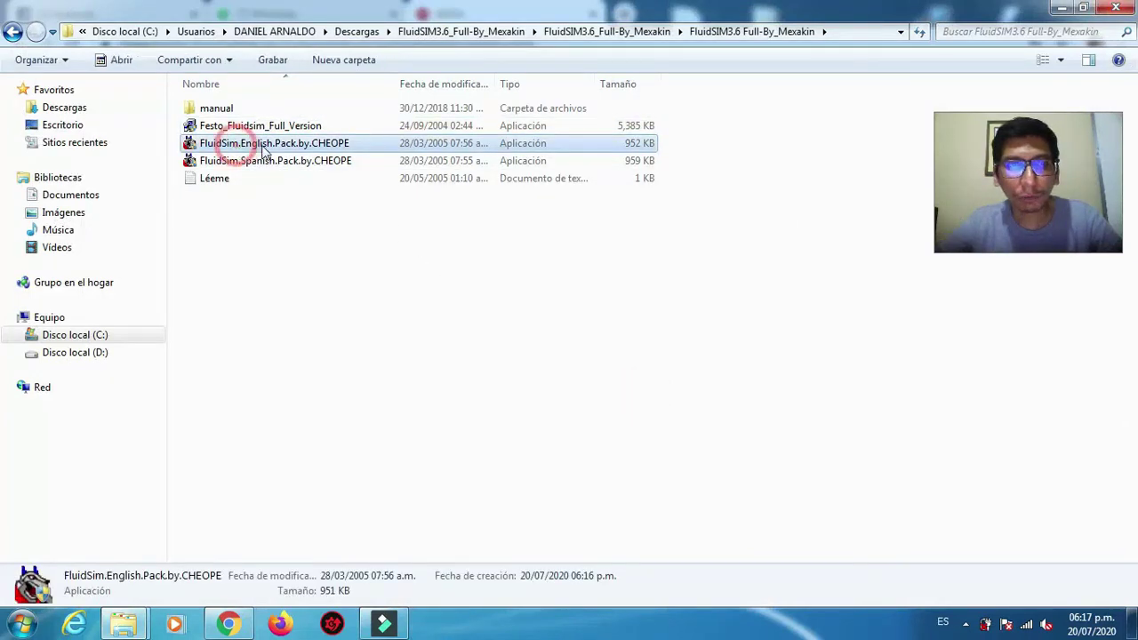
pyautogui.click(259, 164)
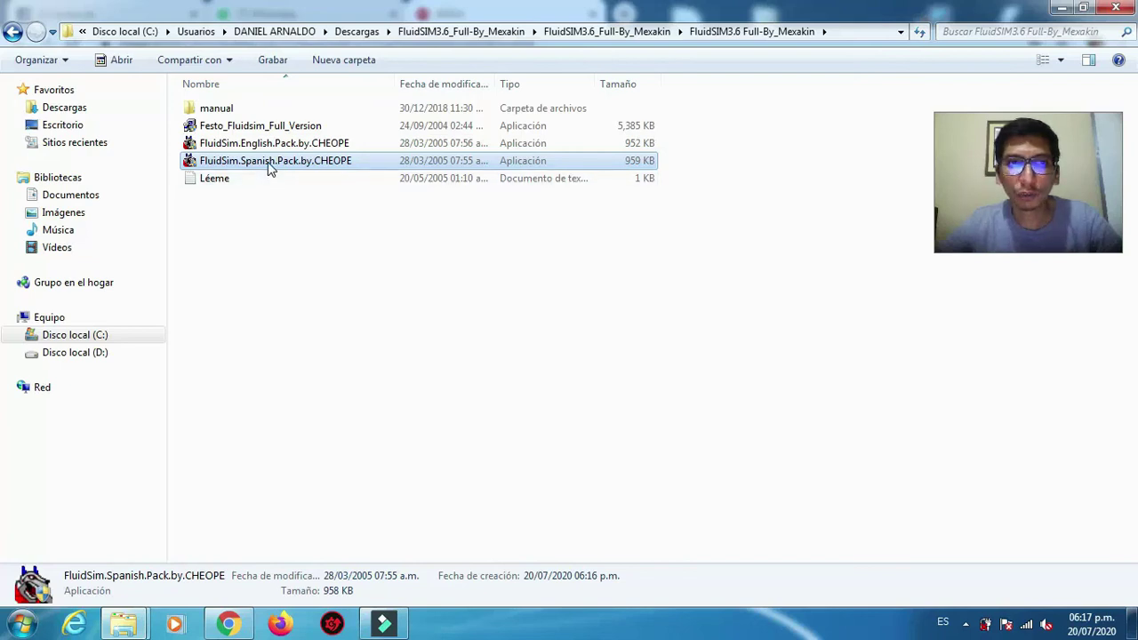
pyautogui.doubleClick(228, 165)
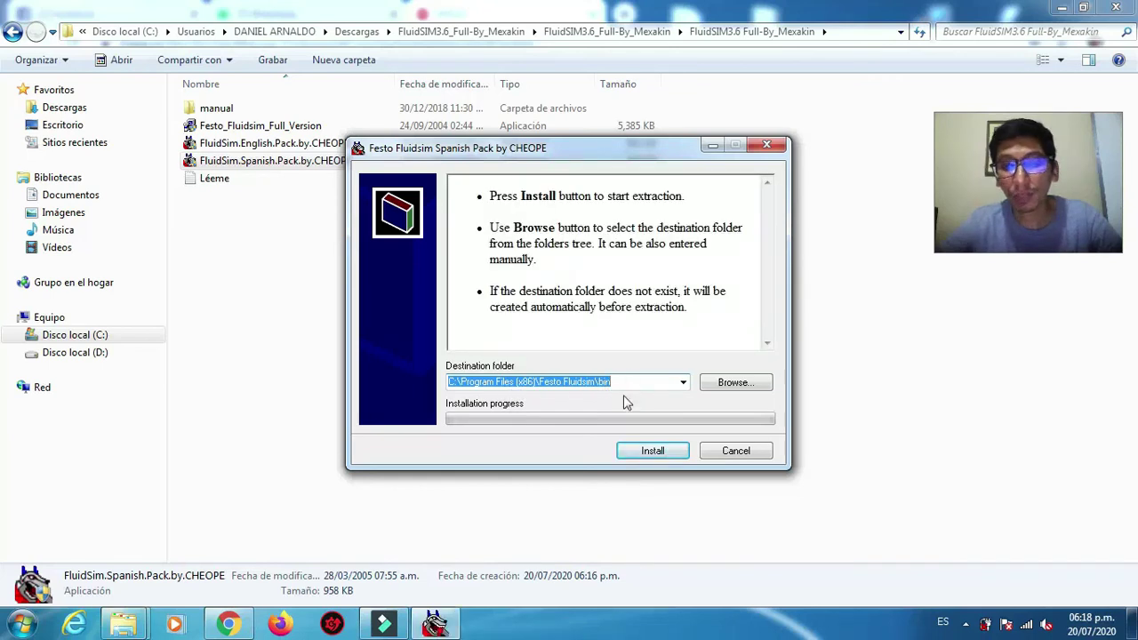
pyautogui.click(653, 453)
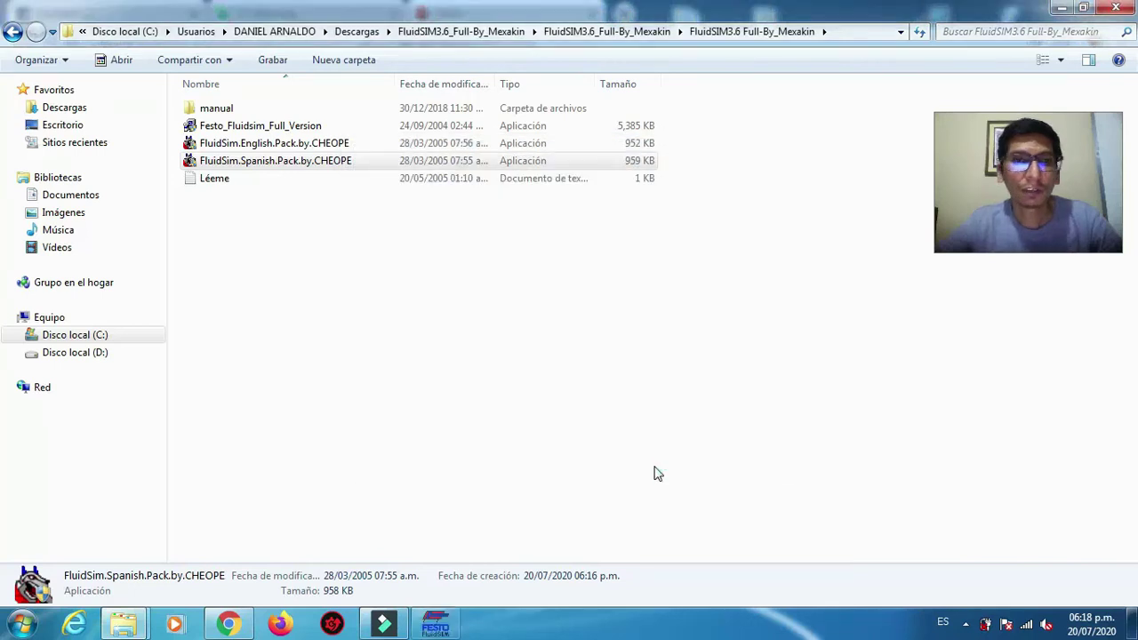
# Look through the FluidSIM-P menus to check that the interface language is Spanish, and close the program
pyautogui.click(1069, 11)
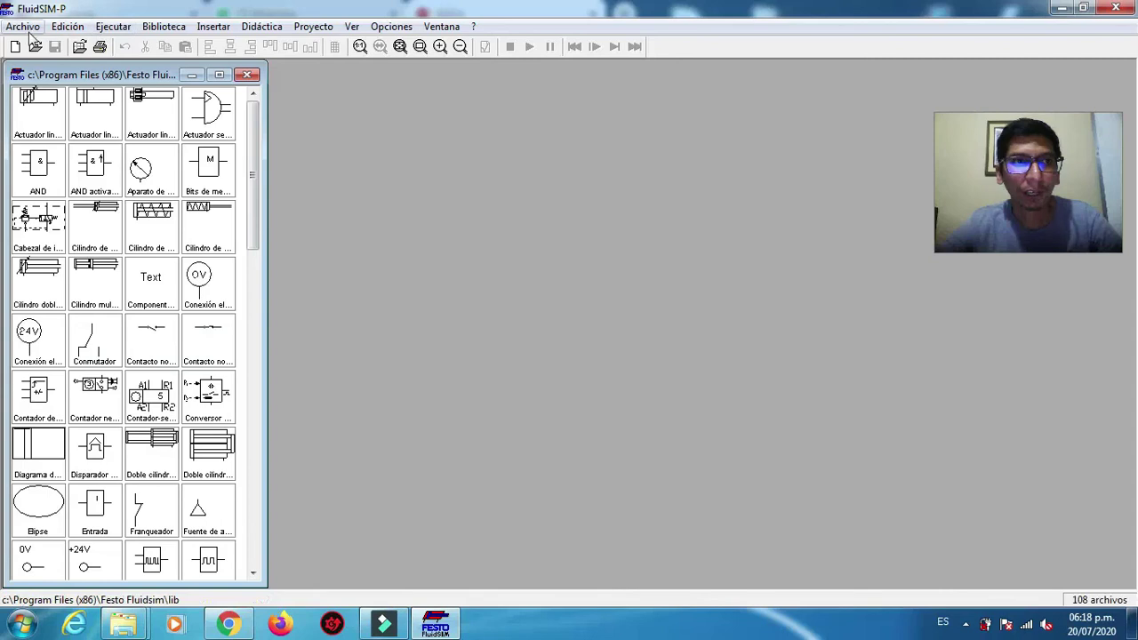
pyautogui.click(29, 28)
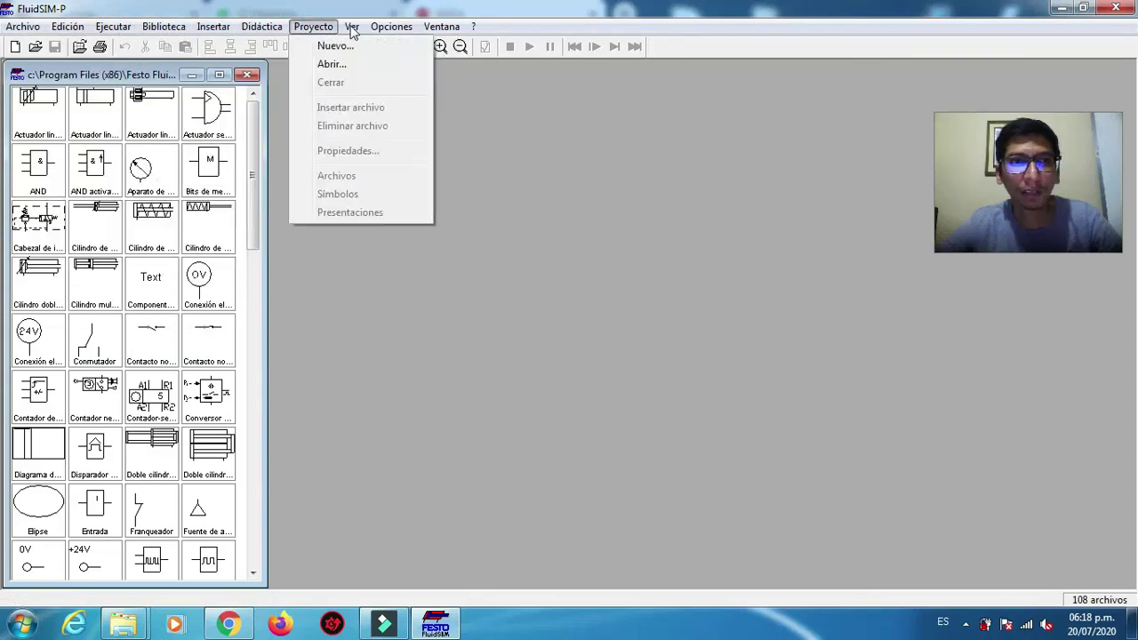
pyautogui.click(594, 305)
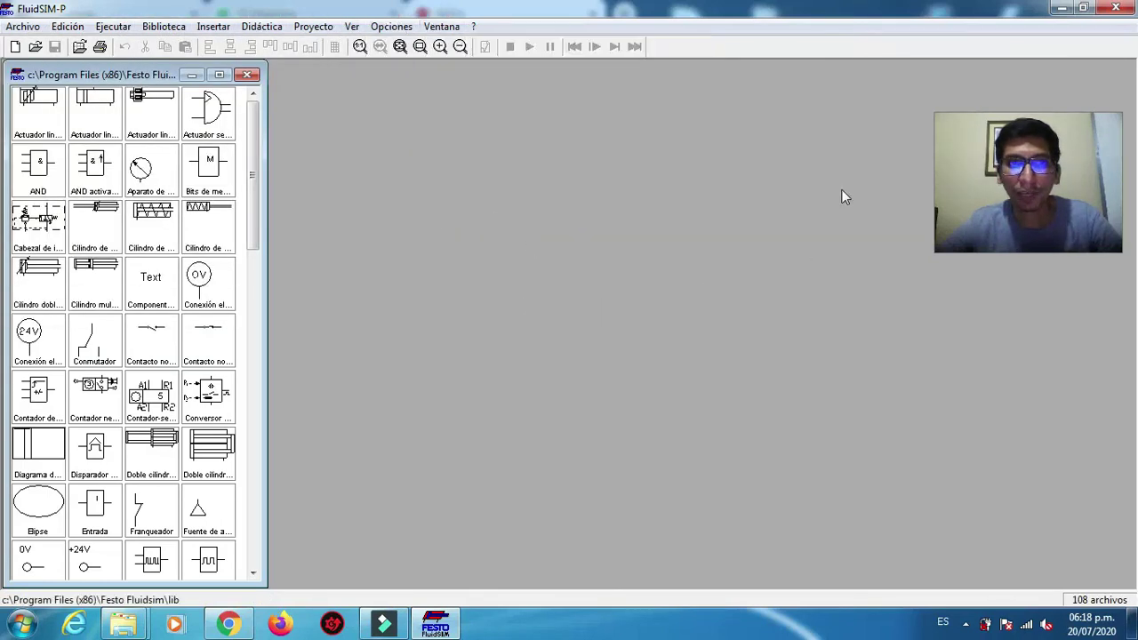
pyautogui.click(1116, 8)
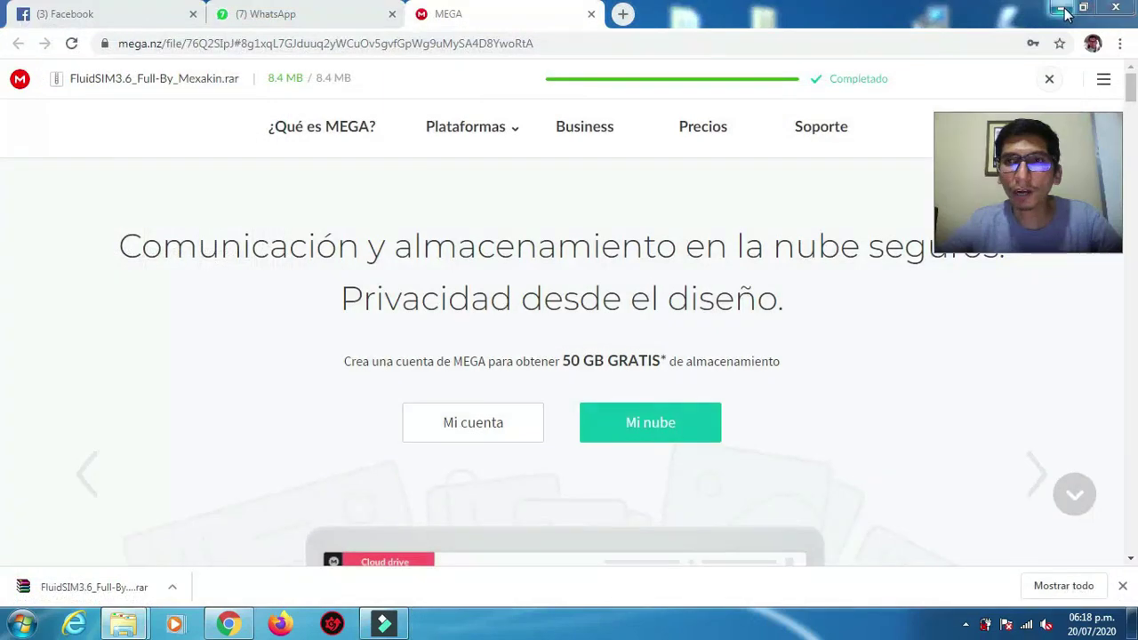
# Cancel the program compatibility assistant for the Spanish pack and launch Festo Fluidsim from its desktop shortcut
pyautogui.click(1067, 9)
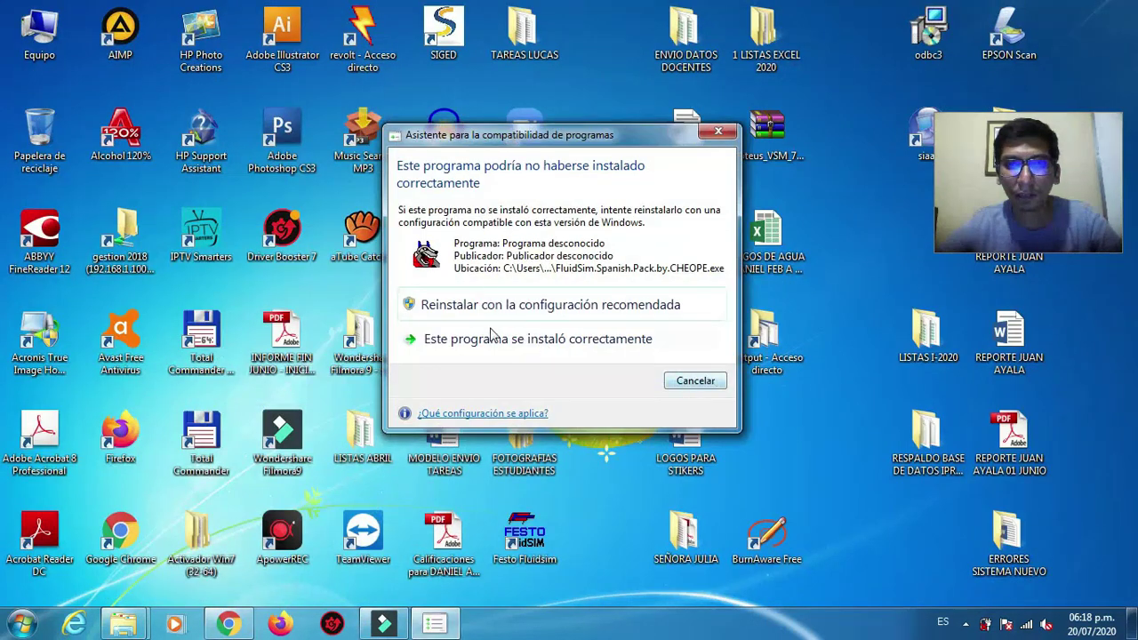
pyautogui.click(694, 381)
pyautogui.click(529, 542)
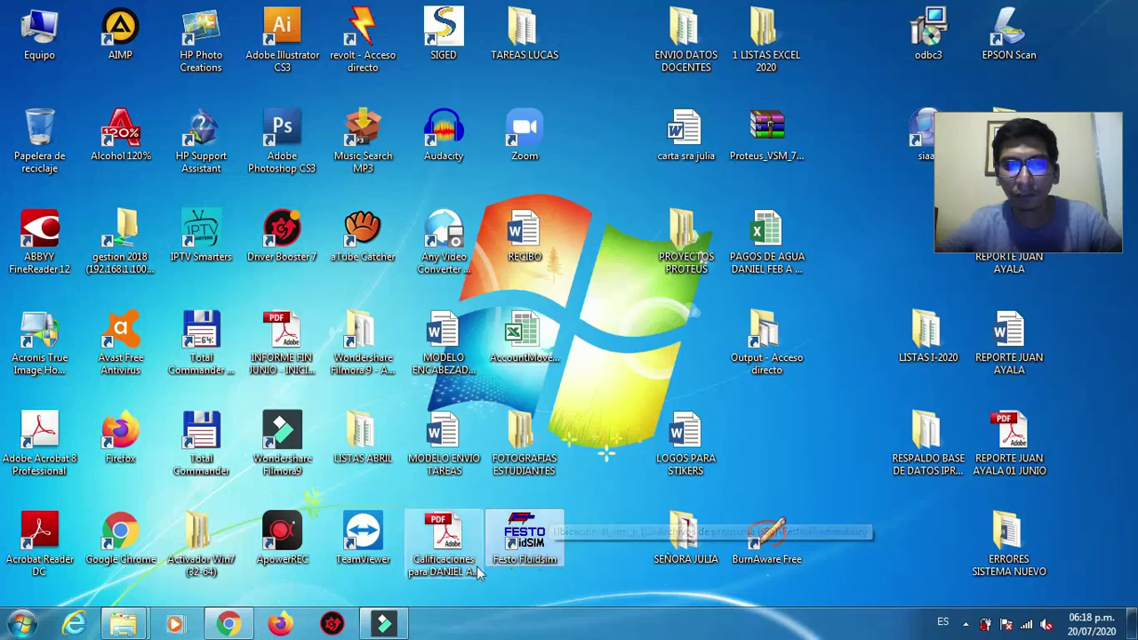
pyautogui.doubleClick(530, 542)
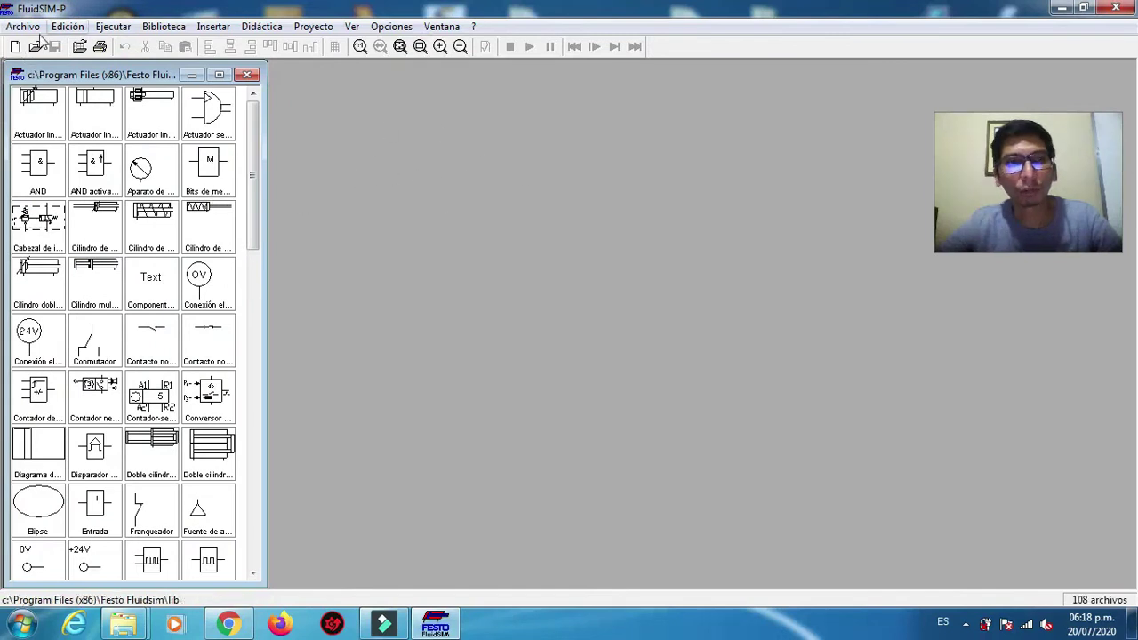
# Create a new blank circuit drawing and browse the component library beside it
pyautogui.click(15, 47)
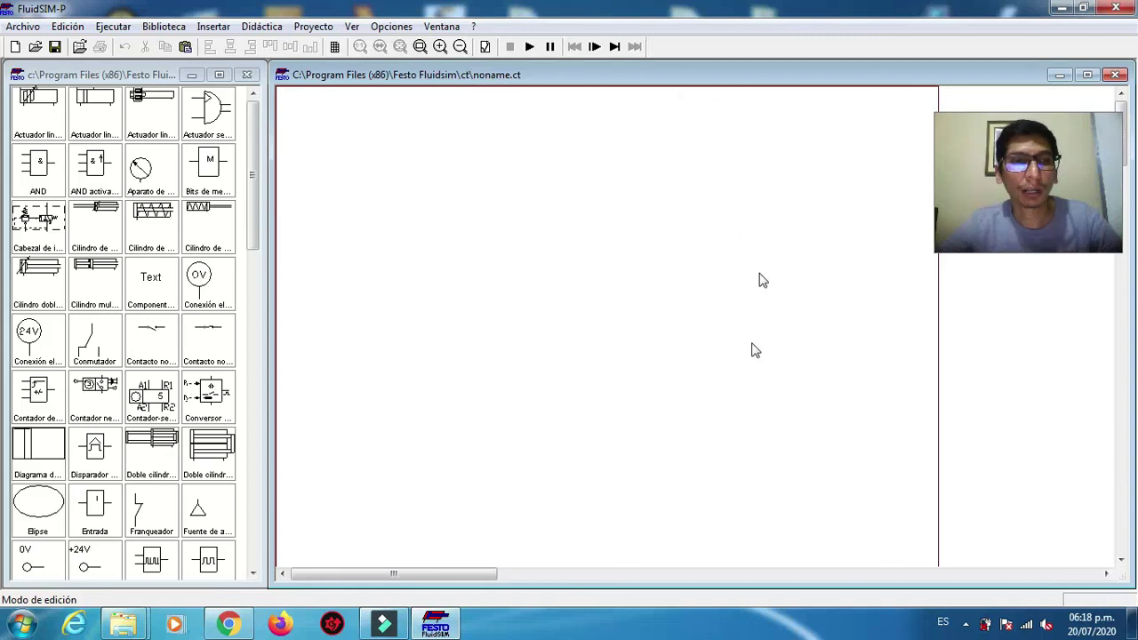
pyautogui.moveTo(251, 200); pyautogui.dragTo(267, 169)
pyautogui.click(965, 624)
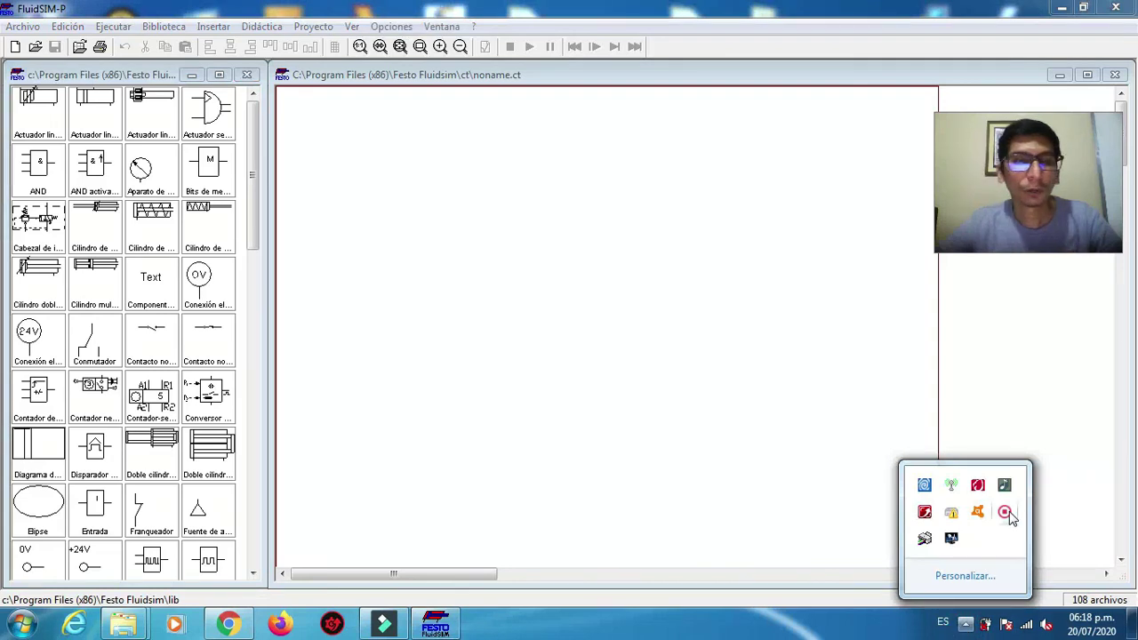
pyautogui.click(836, 214)
pyautogui.moveTo(836, 213); pyautogui.dragTo(534, 208)
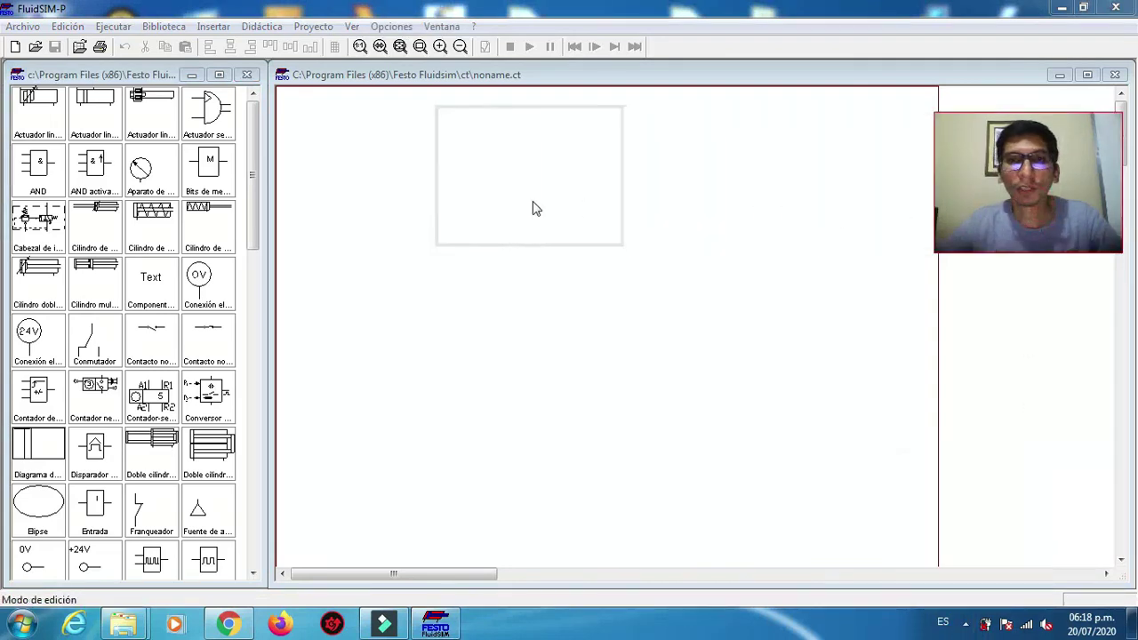
pyautogui.click(965, 625)
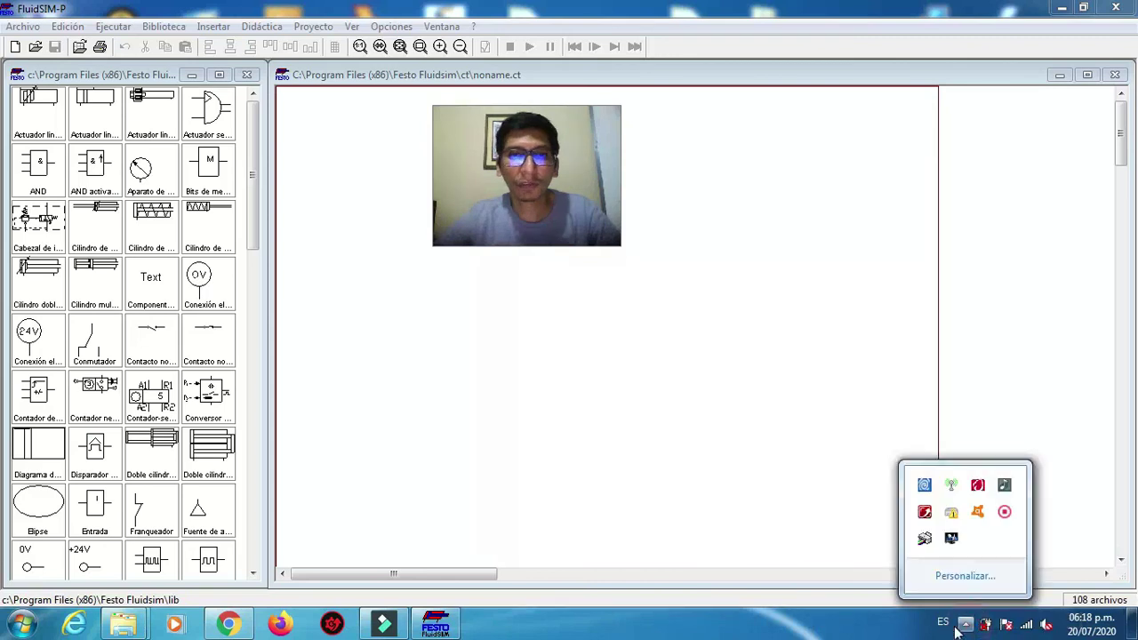
pyautogui.rightClick(1005, 512)
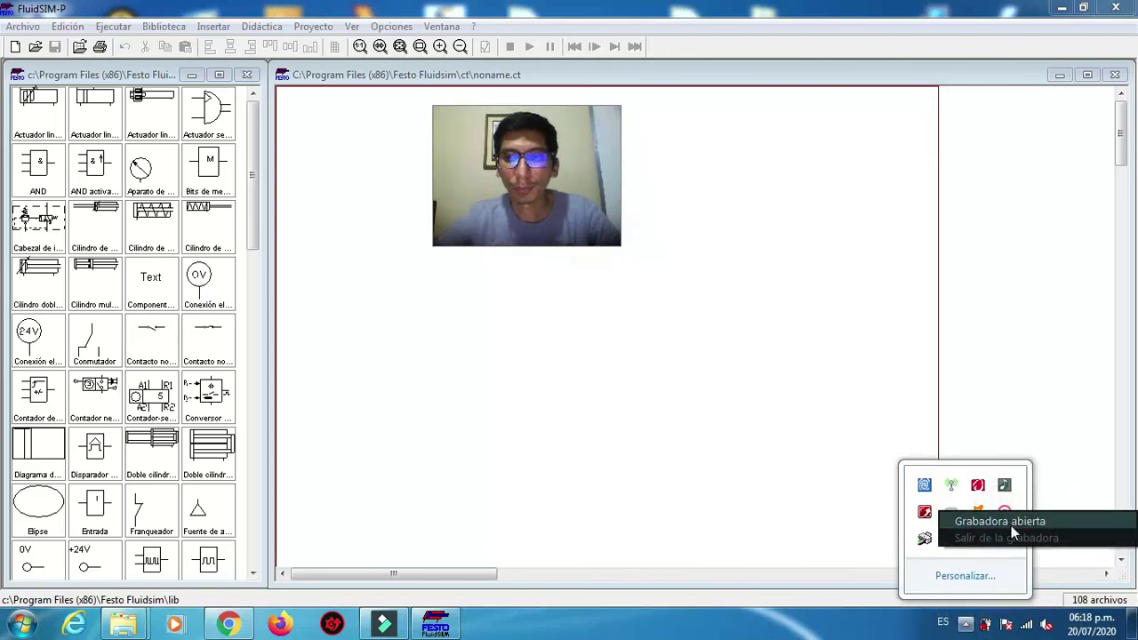